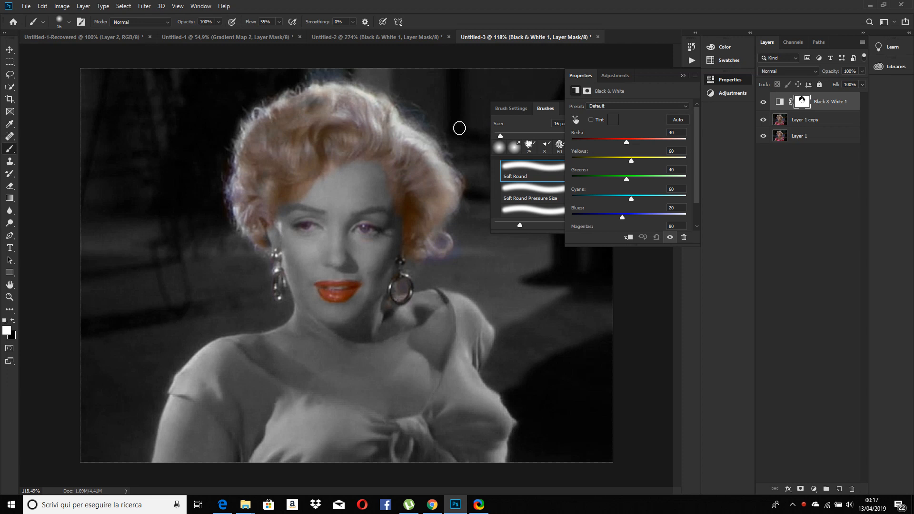
Compare the selectively coloured portrait with the original photo by toggling the Black & White 1 layer's visibility
{"action": "left_click", "coordinate": [452, 187]}
{"action": "left_click", "coordinate": [763, 103]}
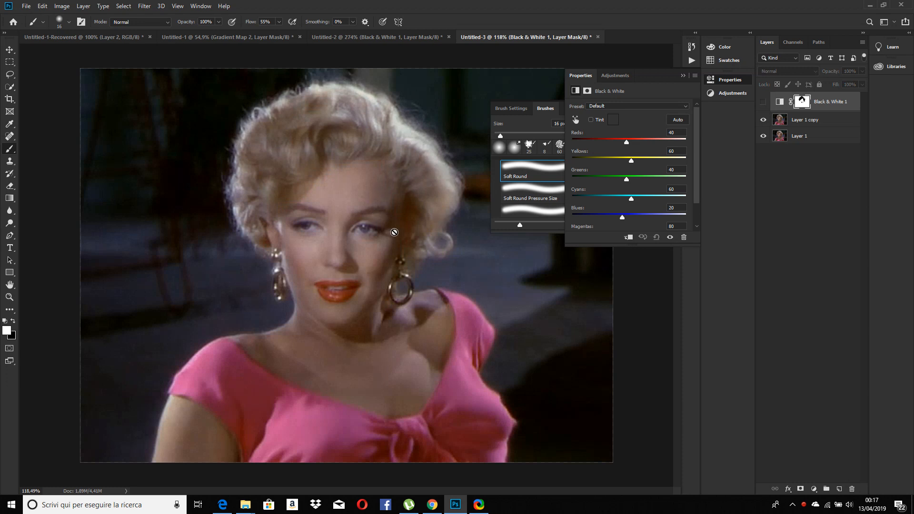
{"action": "scroll", "coordinate": [395, 229], "scroll_direction": "up", "scroll_amount": 2}
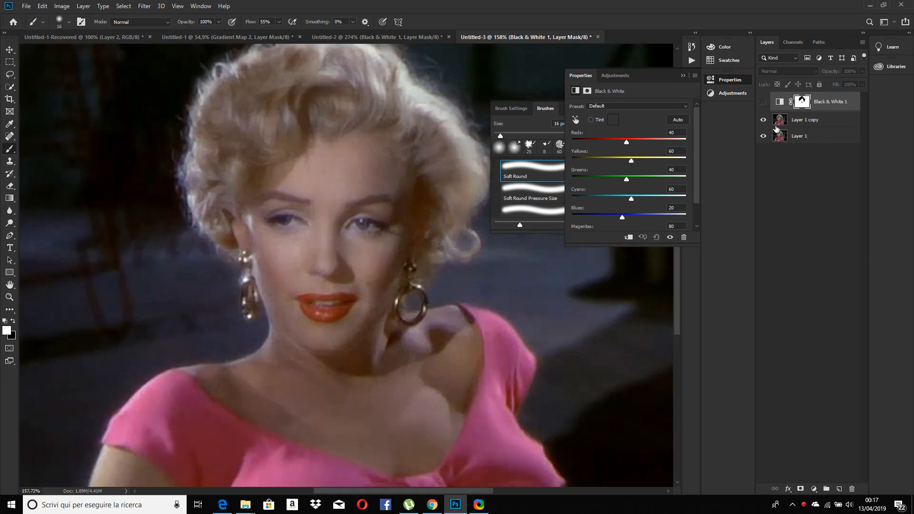
{"action": "left_click", "coordinate": [764, 103]}
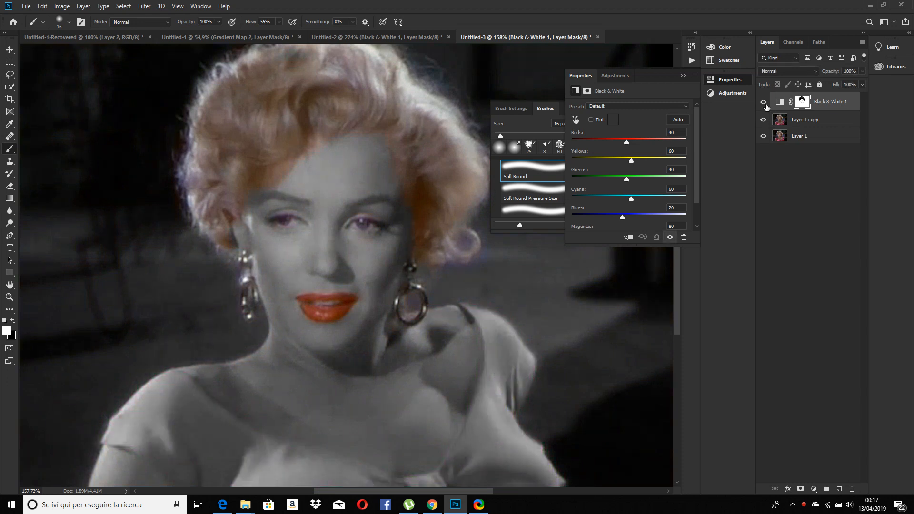
{"action": "left_click", "coordinate": [764, 103]}
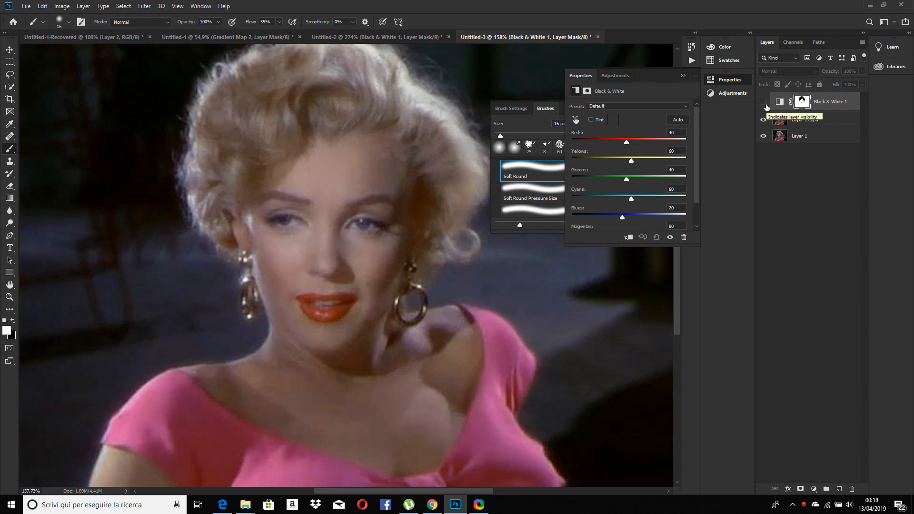
{"action": "left_click", "coordinate": [764, 103]}
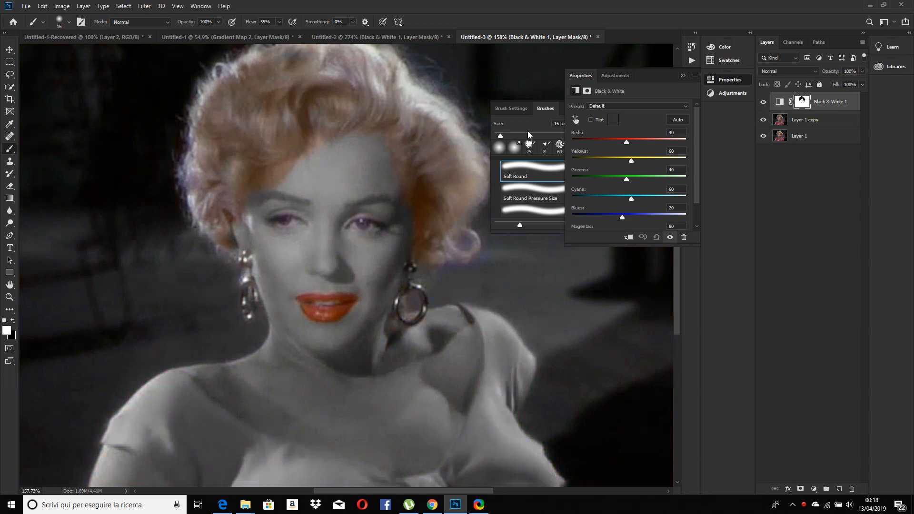
{"action": "scroll", "coordinate": [343, 190], "scroll_direction": "down", "scroll_amount": 3}
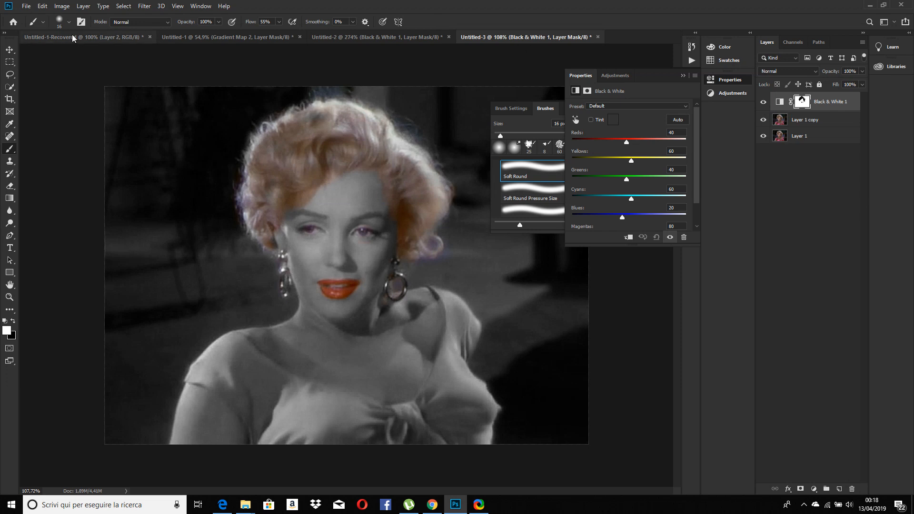
Create a new white RGB document of 1280 x 720 pixels at 300 pixels/inch
{"action": "left_click", "coordinate": [26, 7]}
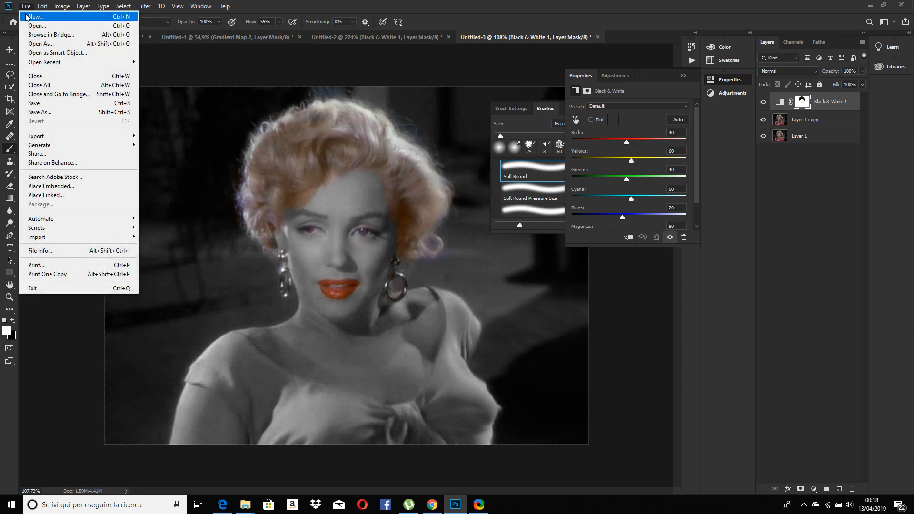
{"action": "left_click", "coordinate": [35, 15]}
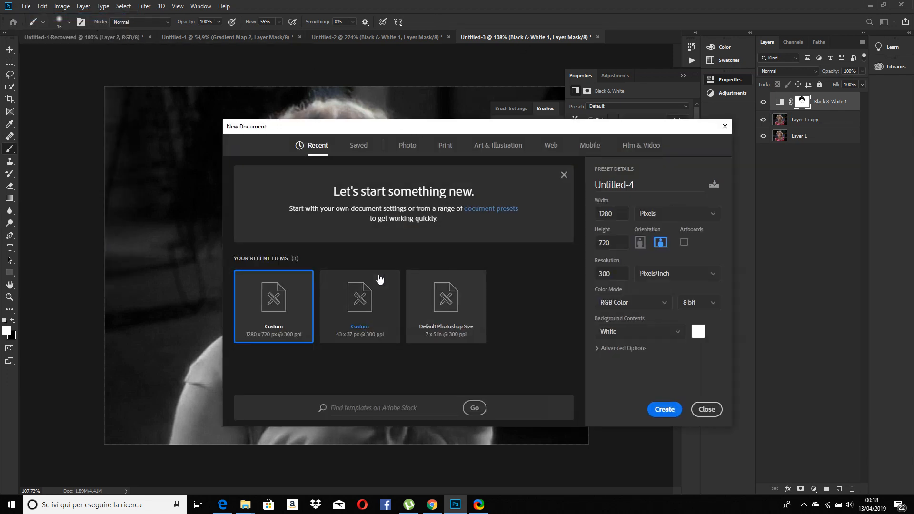
{"action": "left_click", "coordinate": [665, 410]}
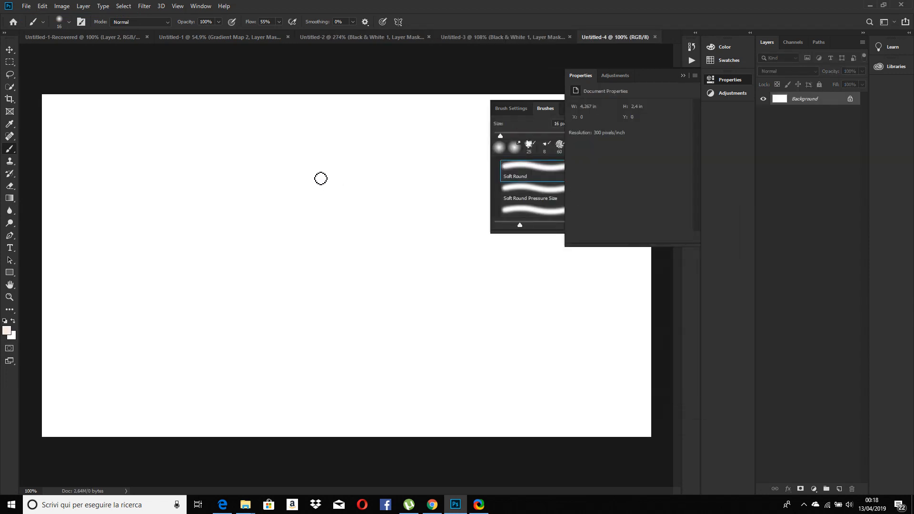
Copy the Marilyn Monroe photo from the Chrome browser and paste it into the new Photoshop document
{"action": "left_click", "coordinate": [431, 504]}
{"action": "right_click", "coordinate": [490, 178]}
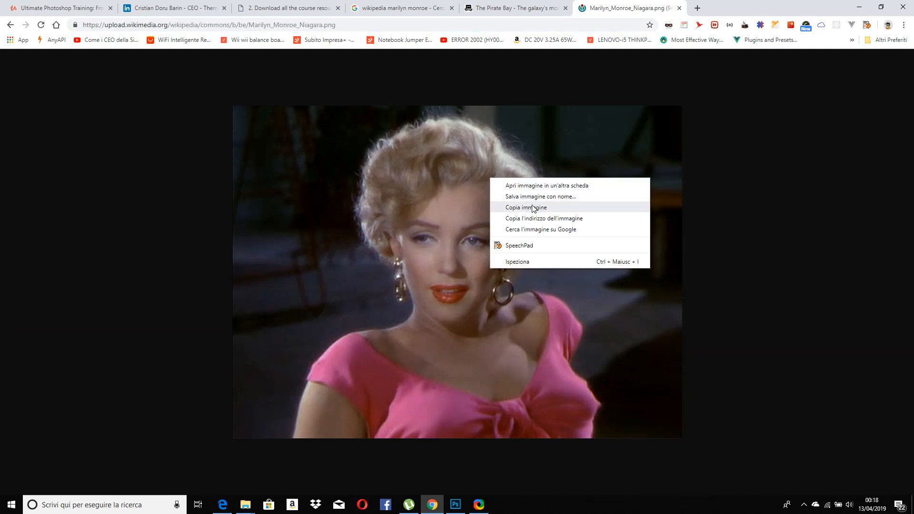
{"action": "left_click", "coordinate": [528, 208]}
{"action": "key", "text": "alt+Tab"}
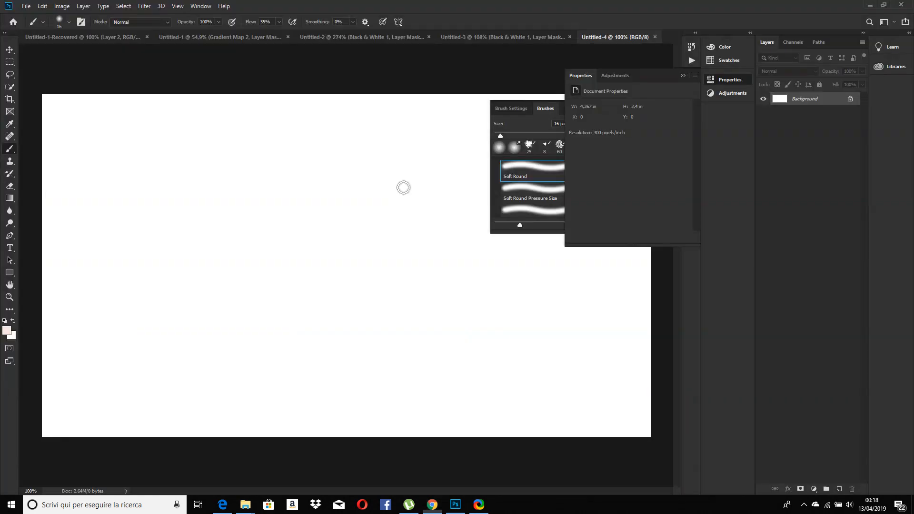
{"action": "key", "text": "ctrl+v"}
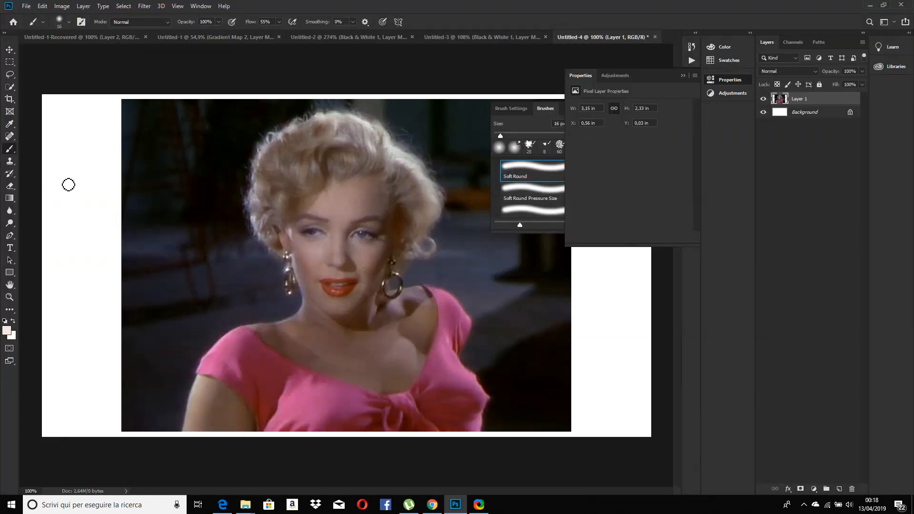
Hide the Background layer and trim the transparent pixels away on all four sides of the photo
{"action": "left_click", "coordinate": [763, 113]}
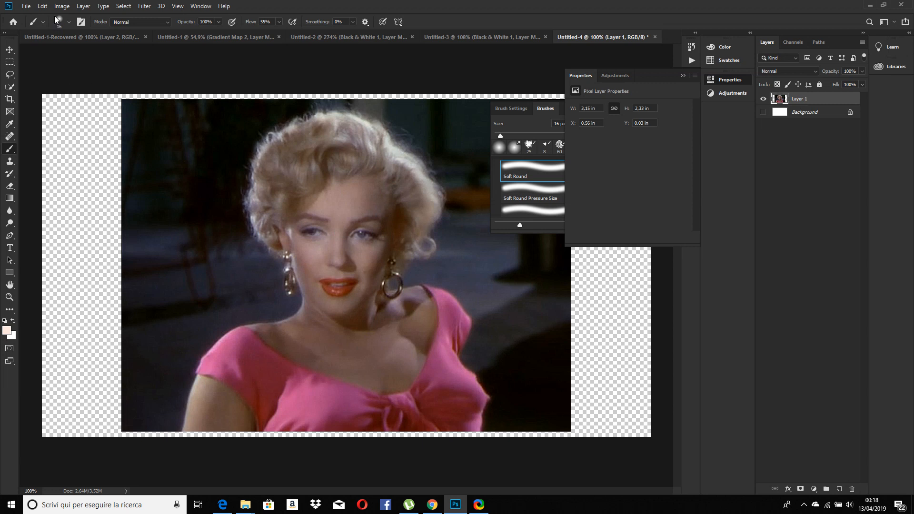
{"action": "left_click", "coordinate": [62, 6]}
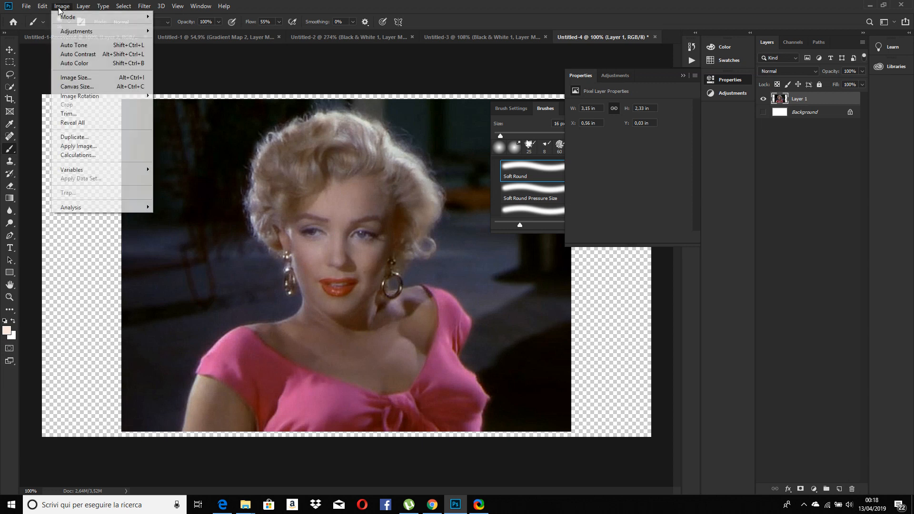
{"action": "left_click", "coordinate": [81, 113]}
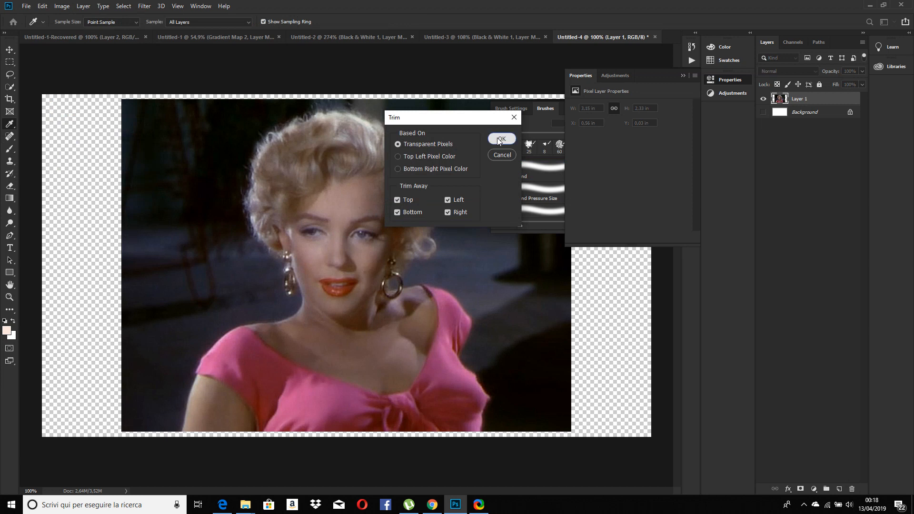
{"action": "left_click", "coordinate": [499, 139]}
{"action": "key", "text": "b"}
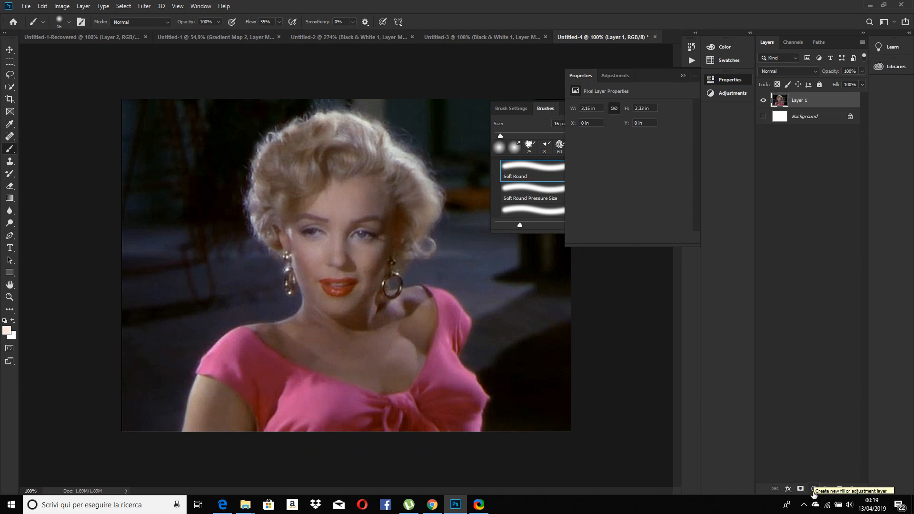
Add a Black & White adjustment layer above the photo layer
{"action": "left_click", "coordinate": [813, 489]}
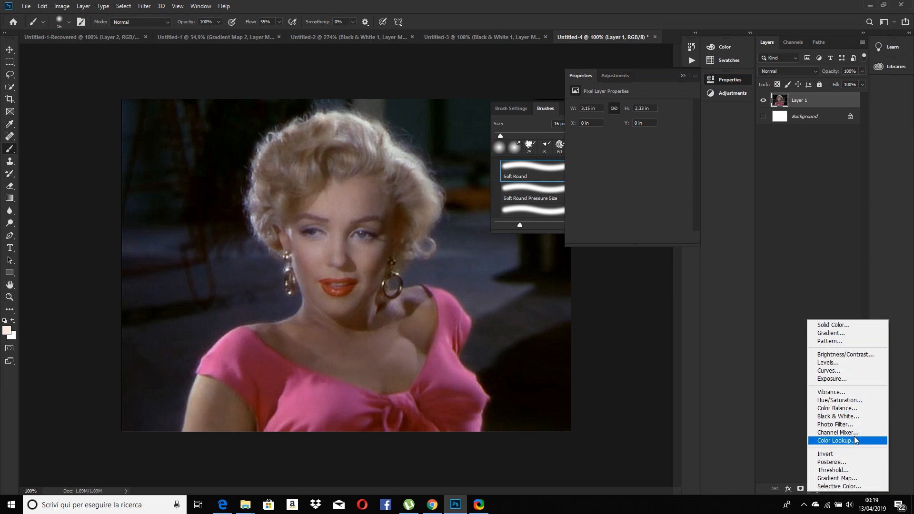
{"action": "left_click", "coordinate": [845, 417]}
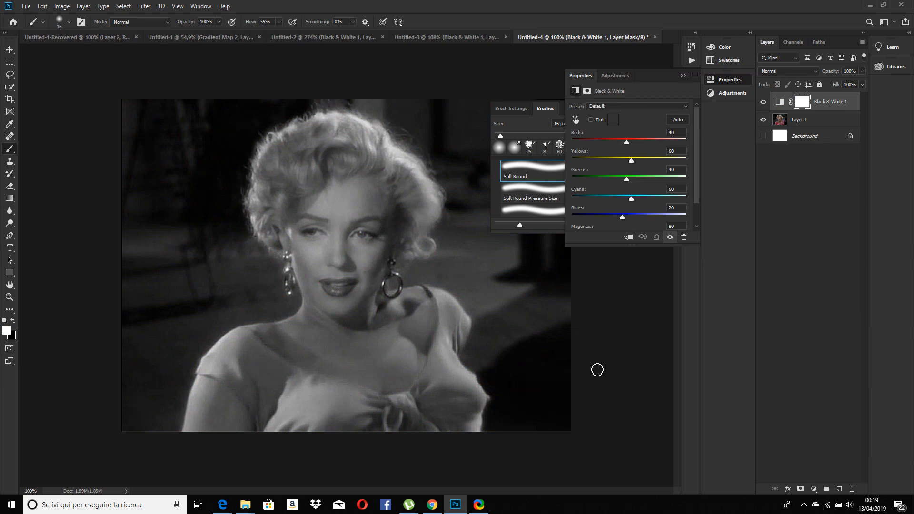
Try Reds 110, Yellows 10 and Greens 79 in the Black & White adjustment, and reset it to its defaults
{"action": "scroll", "coordinate": [393, 244], "scroll_direction": "up", "scroll_amount": 3}
{"action": "scroll", "coordinate": [393, 243], "scroll_direction": "down", "scroll_amount": 3}
{"action": "left_click_drag", "start_coordinate": [625, 143], "coordinate": [647, 184]}
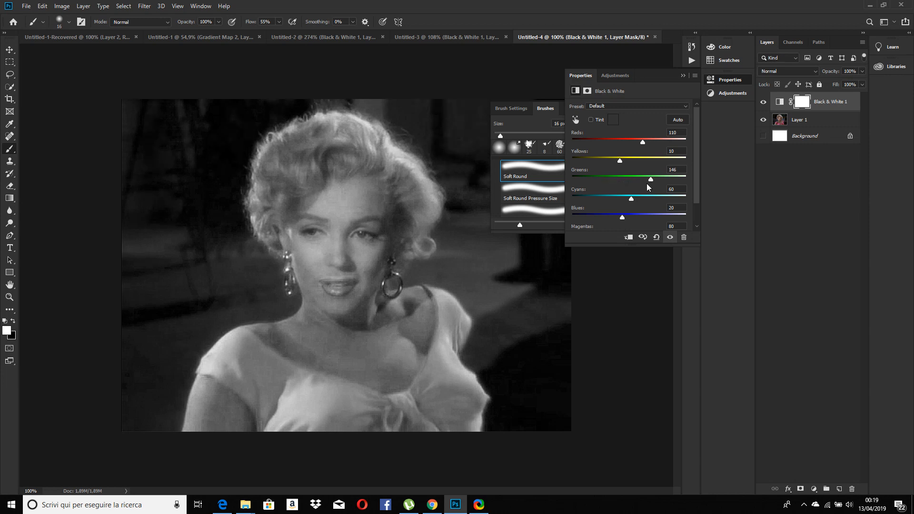
{"action": "left_click", "coordinate": [654, 237]}
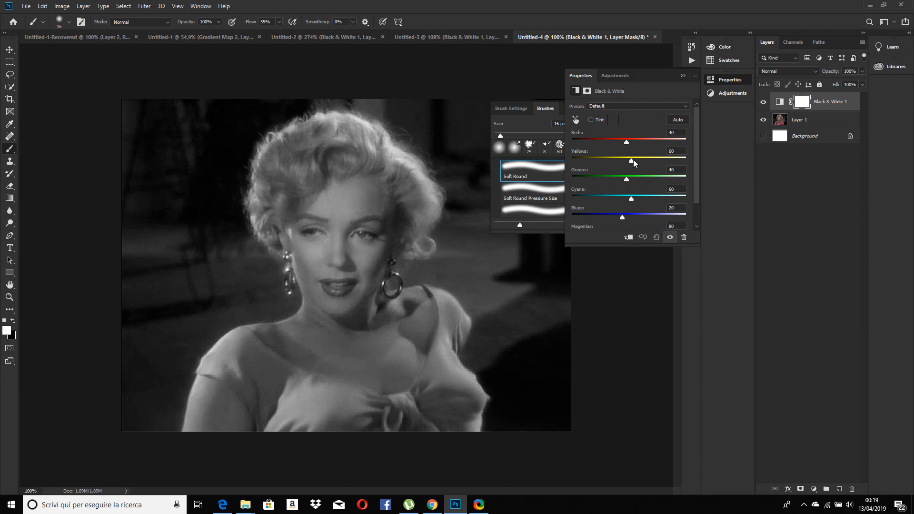
Set the Black & White adjustment's Yellows to -21, Cyans to -19 and Blues to -40
{"action": "mouse_move", "coordinate": [632, 159]}
{"action": "left_mouse_down"}
{"action": "mouse_move", "coordinate": [644, 163]}
{"action": "mouse_move", "coordinate": [620, 167]}
{"action": "left_mouse_up"}
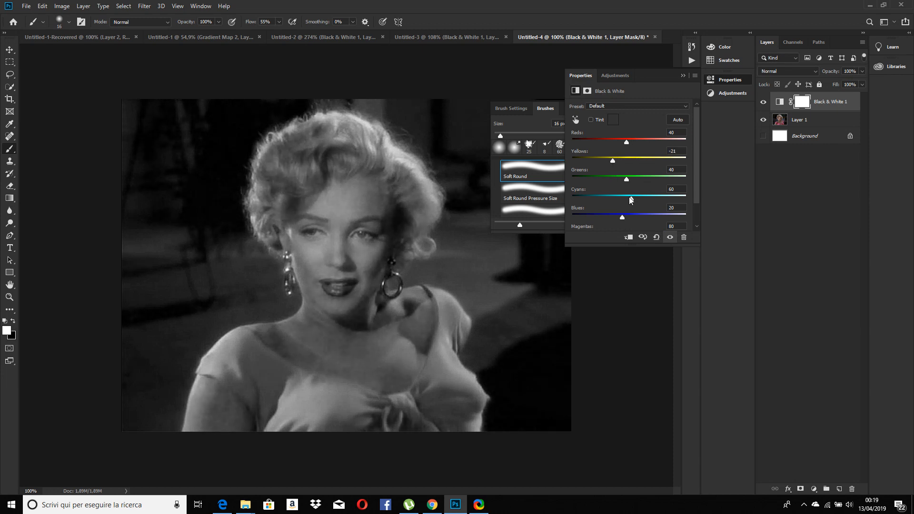
{"action": "left_click_drag", "start_coordinate": [626, 198], "coordinate": [604, 218]}
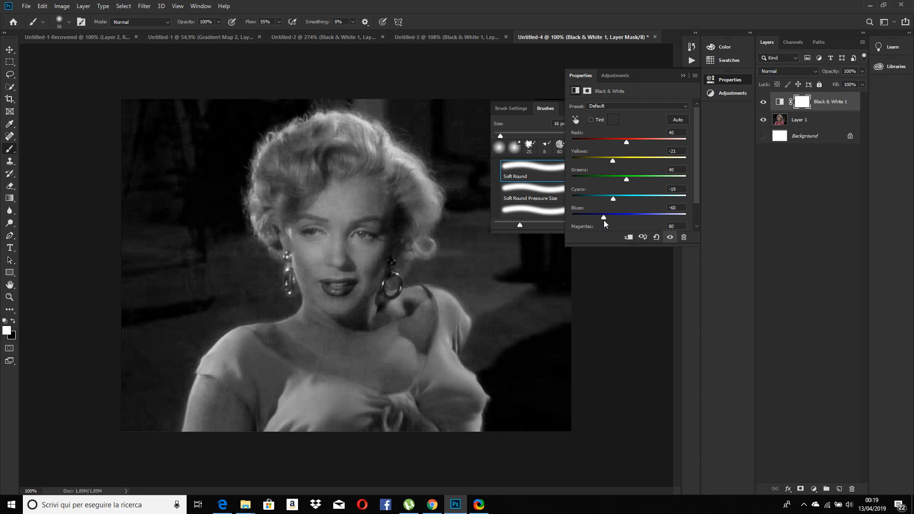
{"action": "left_click_drag", "start_coordinate": [603, 220], "coordinate": [622, 221]}
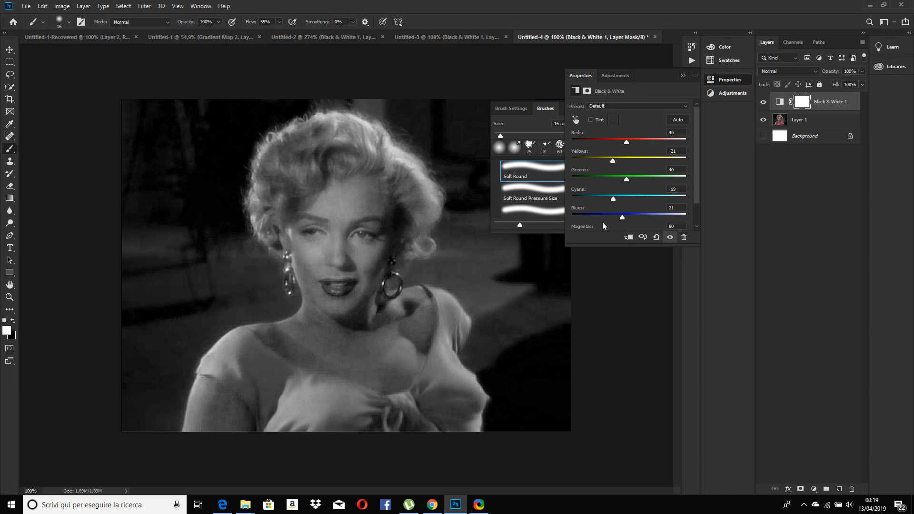
{"action": "left_click_drag", "start_coordinate": [621, 217], "coordinate": [613, 219]}
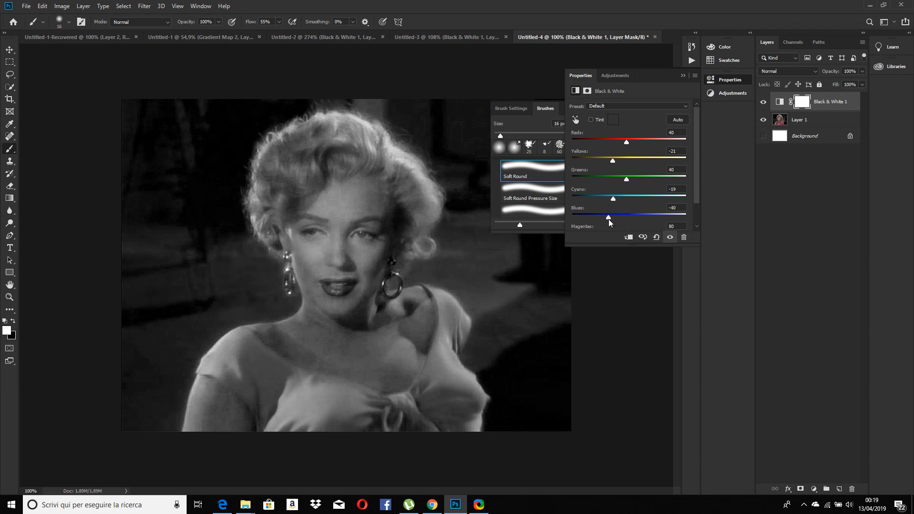
Examine the face up close and compare its black and white version with the original colours
{"action": "scroll", "coordinate": [357, 248], "scroll_direction": "up", "scroll_amount": 4}
{"action": "scroll", "coordinate": [352, 242], "scroll_direction": "up", "scroll_amount": 1}
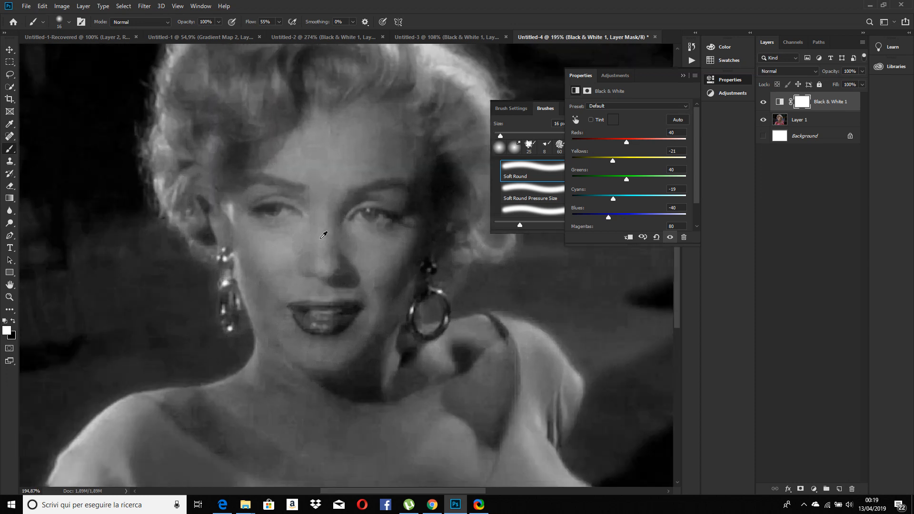
{"action": "scroll", "coordinate": [333, 245], "scroll_direction": "up", "scroll_amount": 3}
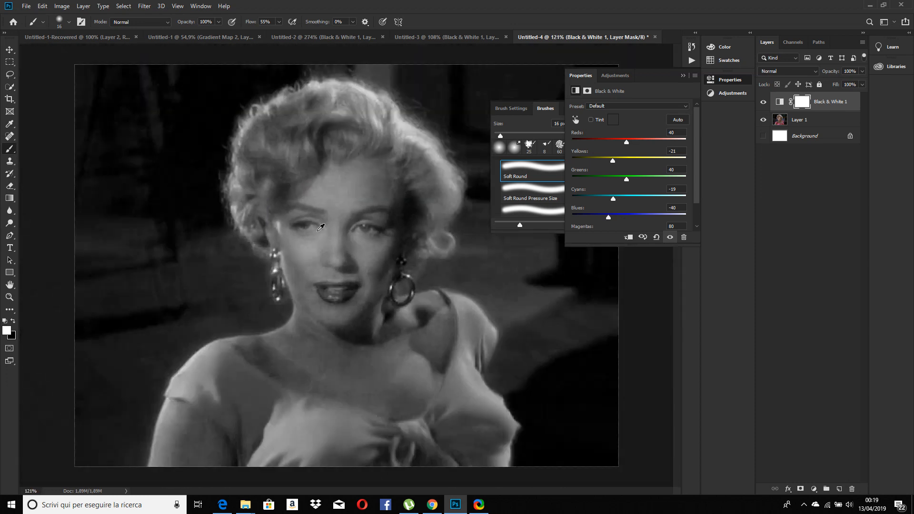
{"action": "scroll", "coordinate": [339, 257], "scroll_direction": "down", "scroll_amount": 5}
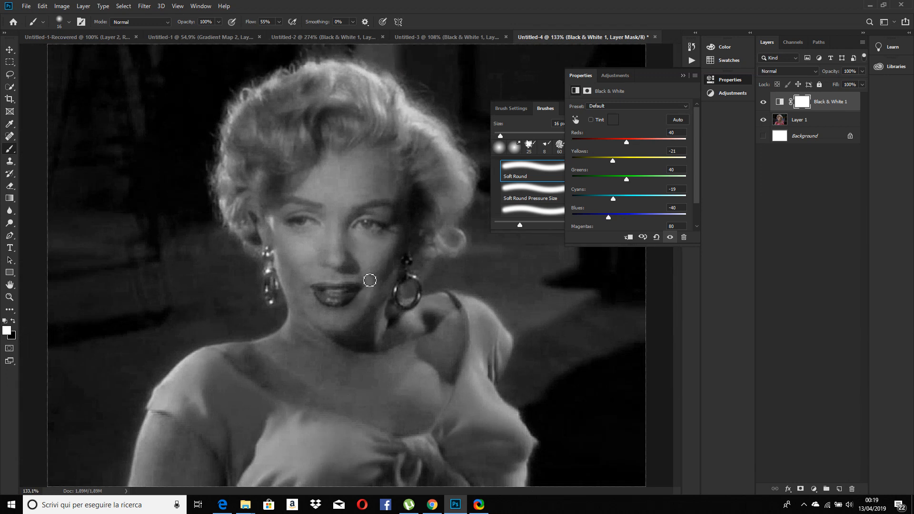
{"action": "scroll", "coordinate": [368, 232], "scroll_direction": "up", "scroll_amount": 5}
{"action": "scroll", "coordinate": [368, 227], "scroll_direction": "up", "scroll_amount": 2}
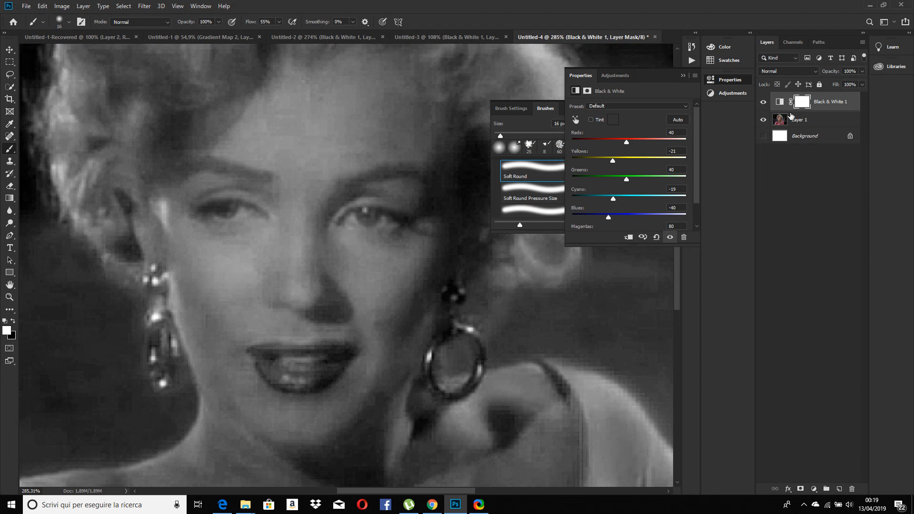
{"action": "left_click", "coordinate": [763, 102]}
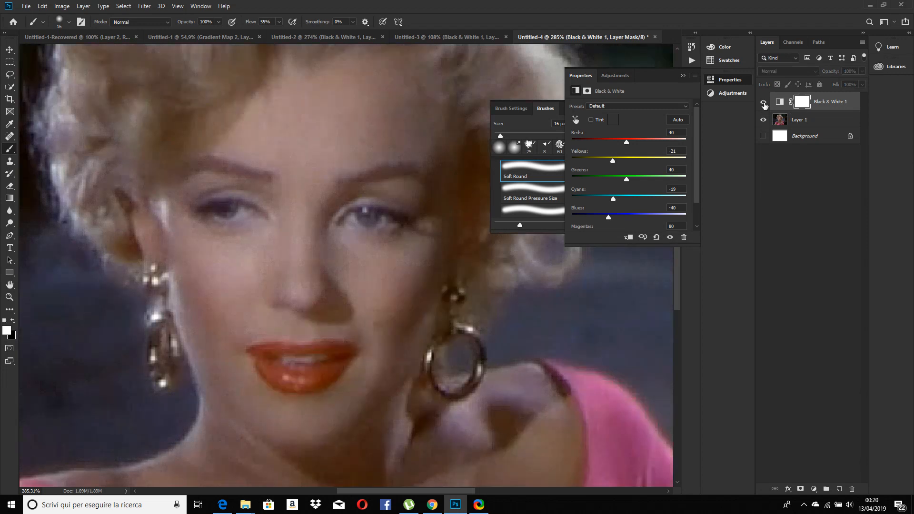
{"action": "left_click", "coordinate": [763, 102]}
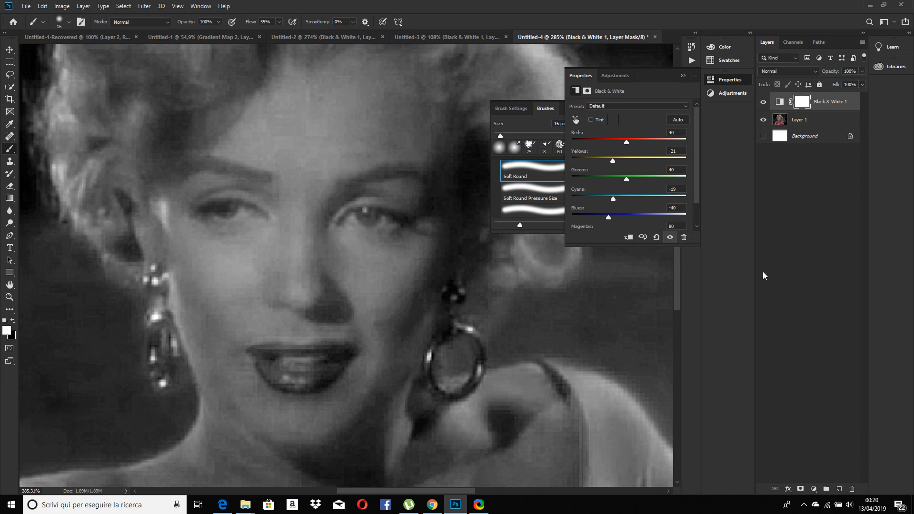
Paint black over the lips on the Black & White adjustment's layer mask to restore their original colour
{"action": "left_click", "coordinate": [803, 104]}
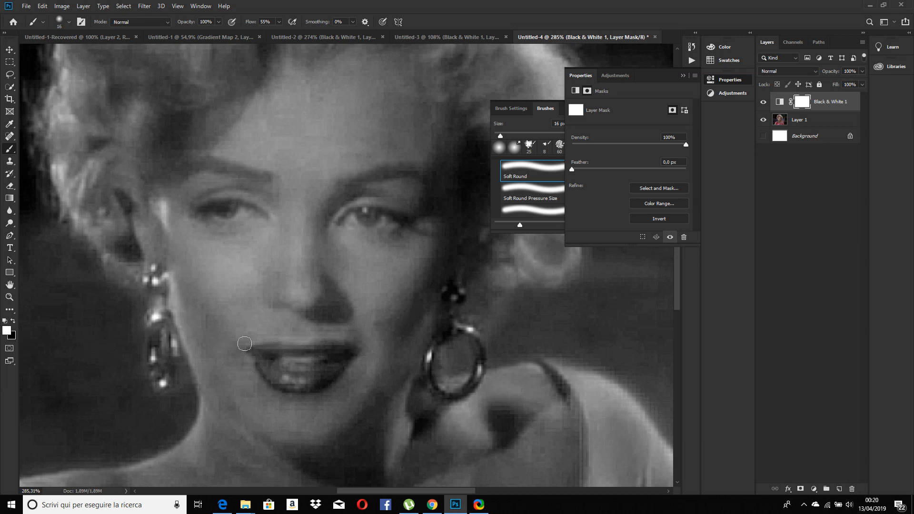
{"action": "key", "text": "x"}
{"action": "mouse_move", "coordinate": [295, 351]}
{"action": "left_mouse_down"}
{"action": "mouse_move", "coordinate": [269, 348]}
{"action": "mouse_move", "coordinate": [347, 352]}
{"action": "mouse_move", "coordinate": [309, 384]}
{"action": "mouse_move", "coordinate": [254, 357]}
{"action": "mouse_move", "coordinate": [353, 350]}
{"action": "mouse_move", "coordinate": [289, 349]}
{"action": "mouse_move", "coordinate": [279, 372]}
{"action": "mouse_move", "coordinate": [352, 352]}
{"action": "mouse_move", "coordinate": [319, 383]}
{"action": "mouse_move", "coordinate": [297, 385]}
{"action": "mouse_move", "coordinate": [252, 356]}
{"action": "mouse_move", "coordinate": [297, 352]}
{"action": "left_mouse_up"}
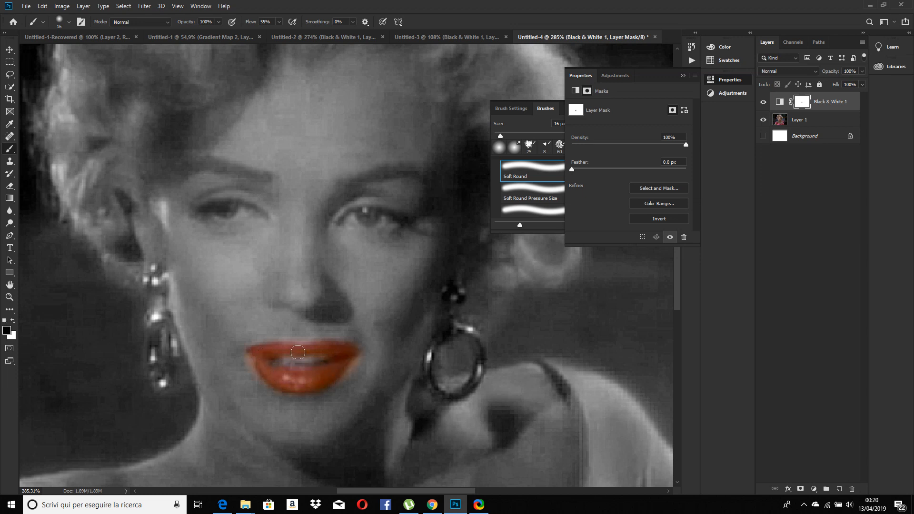
Compare the masked lips with the original photo by toggling the adjustment layer's visibility, and make white the painting colour for the mask
{"action": "left_click", "coordinate": [764, 103]}
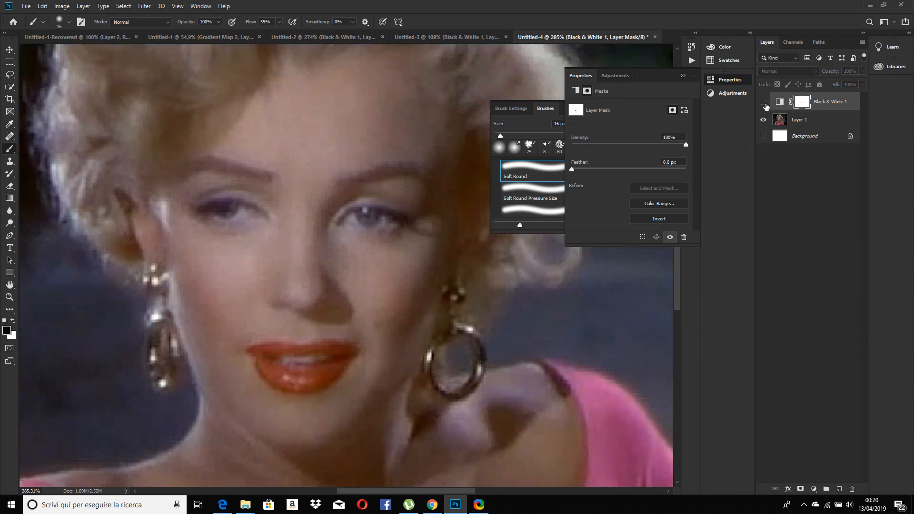
{"action": "left_click", "coordinate": [764, 103]}
{"action": "left_click", "coordinate": [763, 102]}
{"action": "left_click", "coordinate": [764, 103]}
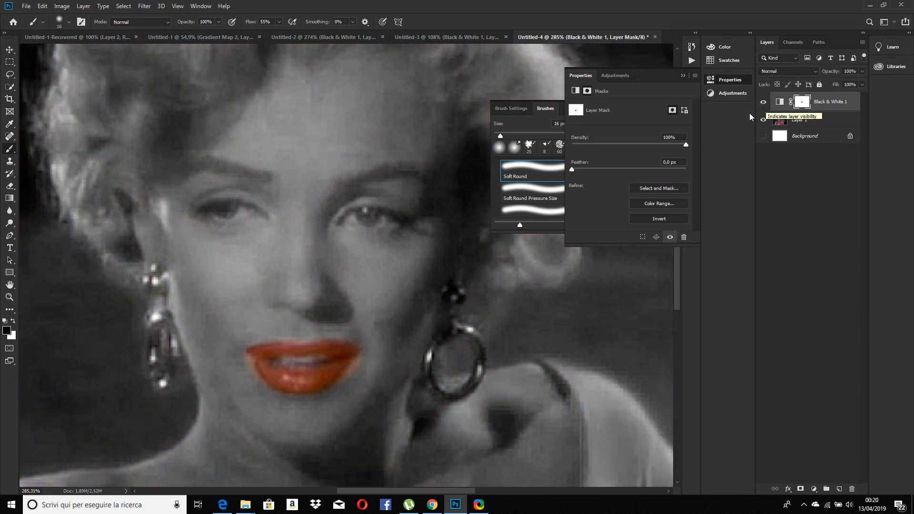
{"action": "key", "text": "x"}
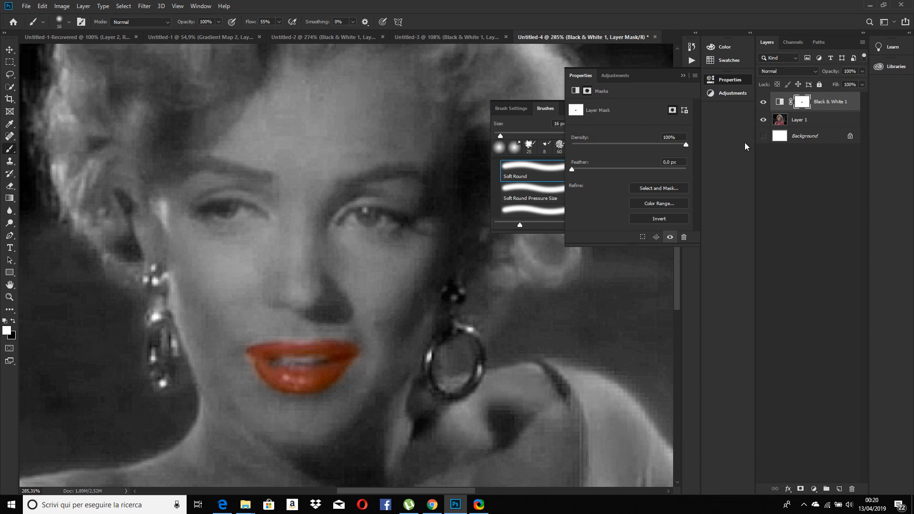
Compare the portrait with its coloured lips against the full-colour original by hiding and showing the Black & White adjustment
{"action": "left_click", "coordinate": [764, 102]}
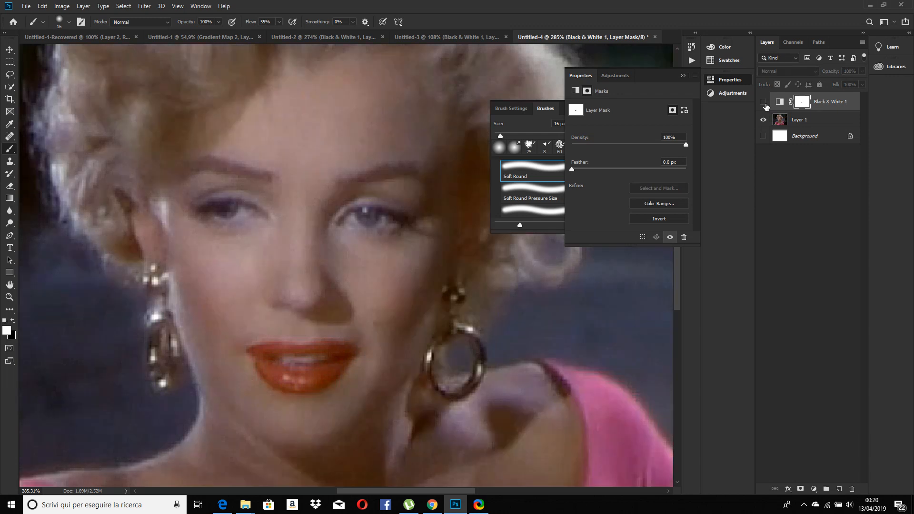
{"action": "left_click", "coordinate": [763, 102]}
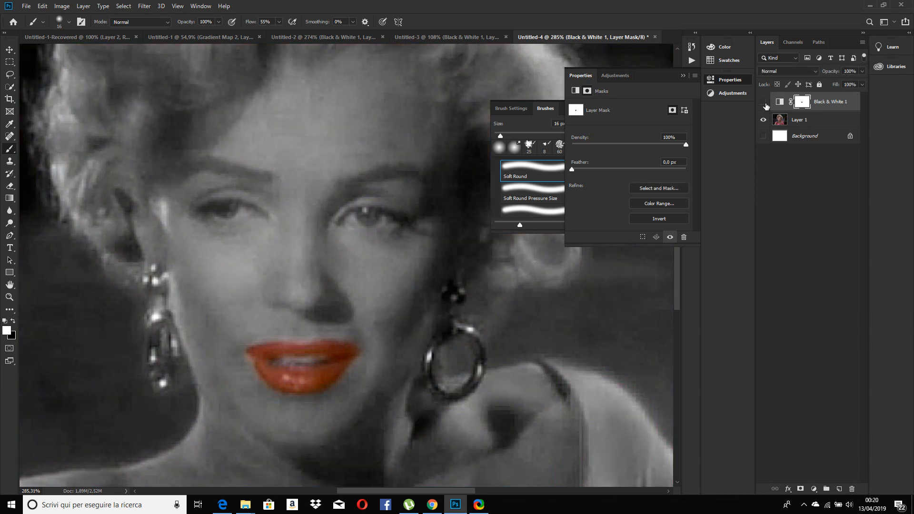
{"action": "left_click", "coordinate": [765, 103]}
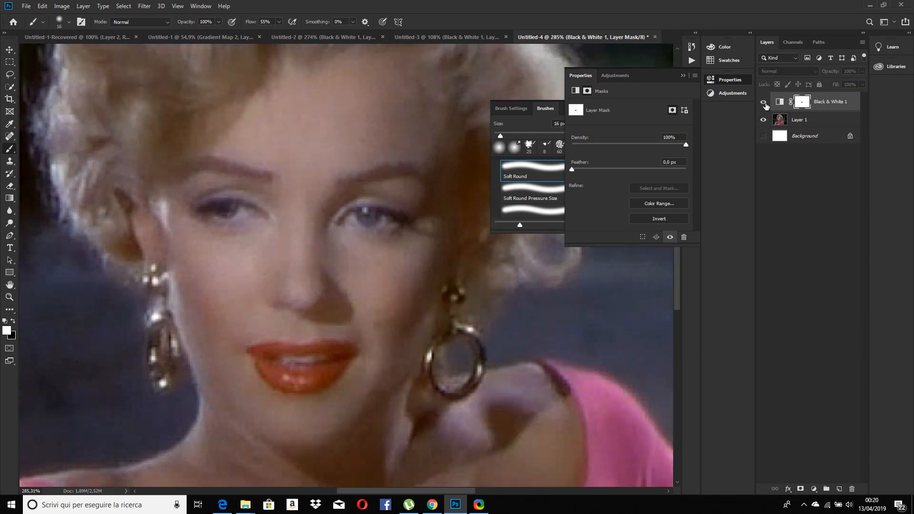
{"action": "left_click", "coordinate": [764, 102]}
{"action": "left_click", "coordinate": [765, 103]}
{"action": "left_click", "coordinate": [764, 103]}
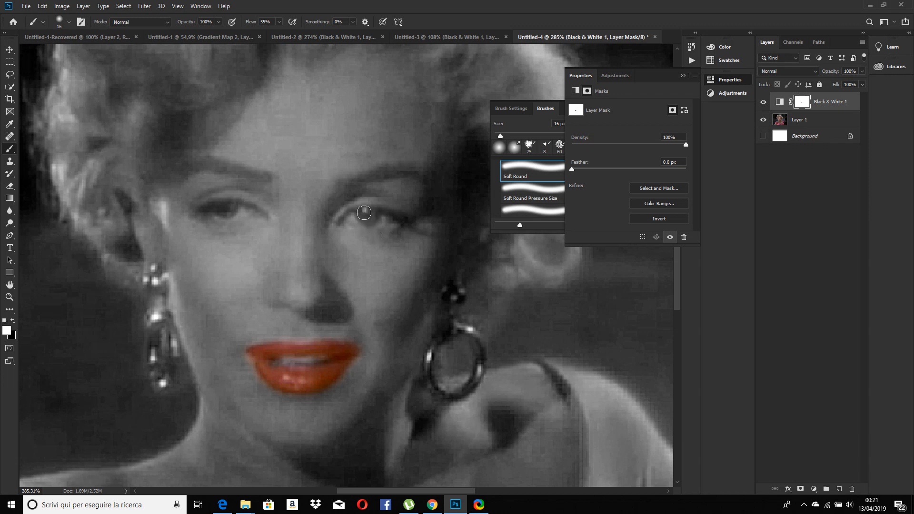
Make black the painting colour and paint over both irises on the Black & White layer mask to restore their colour
{"action": "left_click_drag", "start_coordinate": [368, 220], "coordinate": [365, 215]}
{"action": "key", "text": "x"}
{"action": "left_click_drag", "start_coordinate": [363, 217], "coordinate": [369, 209]}
{"action": "left_click_drag", "start_coordinate": [224, 212], "coordinate": [231, 203]}
Compare the restored eye colour with the original photo by toggling the Black & White adjustment's visibility
{"action": "left_click", "coordinate": [764, 102]}
{"action": "left_click", "coordinate": [764, 102]}
{"action": "left_click", "coordinate": [764, 102]}
{"action": "left_click", "coordinate": [764, 102]}
{"action": "left_click", "coordinate": [764, 102]}
{"action": "left_click", "coordinate": [764, 102]}
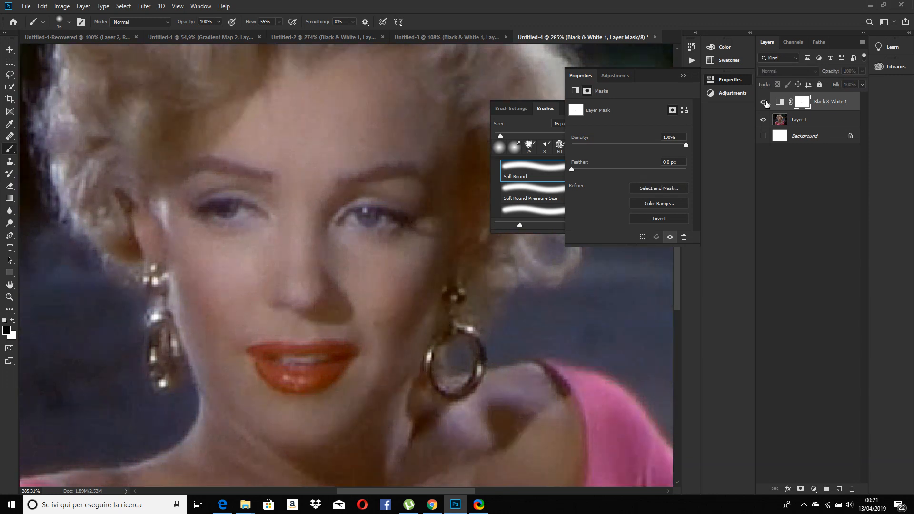
{"action": "left_click", "coordinate": [764, 102]}
{"action": "left_click", "coordinate": [764, 102]}
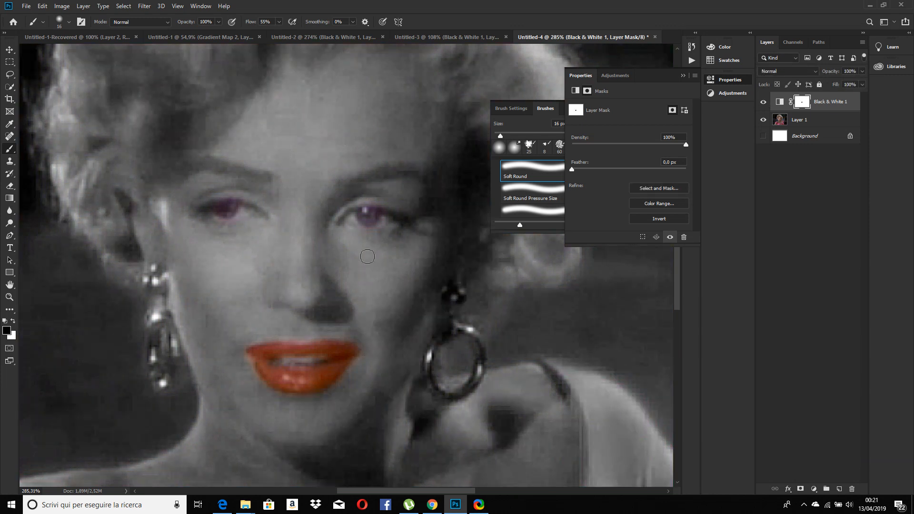
Paint black on the layer mask over the curls above the forehead and temple with the 16 px brush to bring back their colour
{"action": "scroll", "coordinate": [364, 257], "scroll_direction": "down", "scroll_amount": 5}
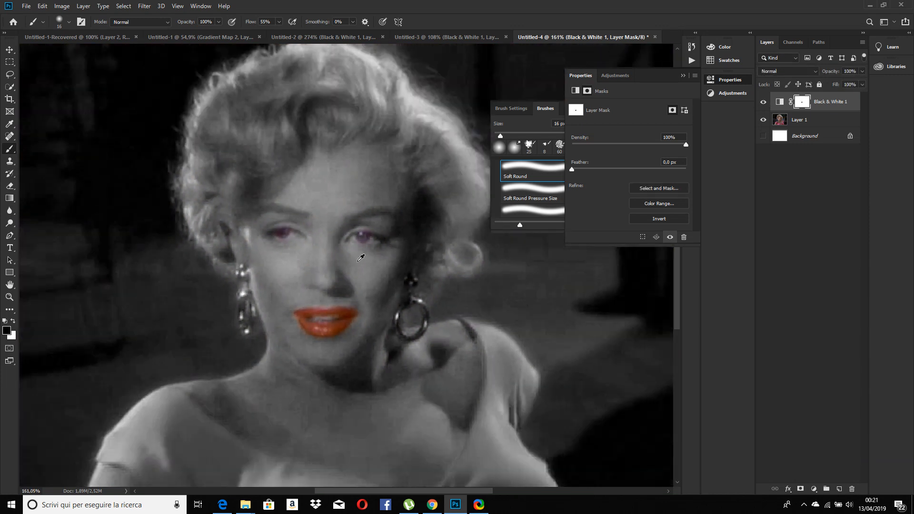
{"action": "scroll", "coordinate": [361, 257], "scroll_direction": "down", "scroll_amount": 1}
{"action": "mouse_move", "coordinate": [240, 148]}
{"action": "left_mouse_down"}
{"action": "mouse_move", "coordinate": [247, 188]}
{"action": "mouse_move", "coordinate": [267, 165]}
{"action": "mouse_move", "coordinate": [259, 180]}
{"action": "left_mouse_up"}
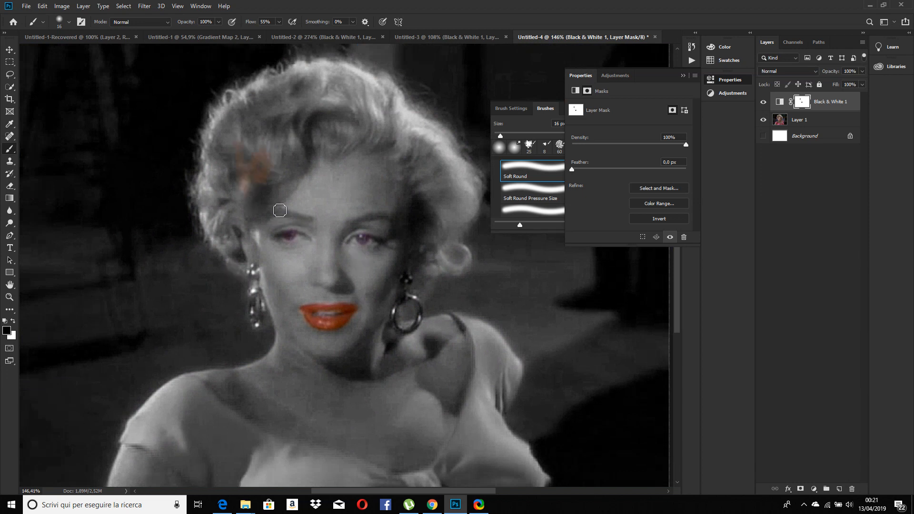
{"action": "mouse_move", "coordinate": [265, 198]}
{"action": "left_mouse_down"}
{"action": "mouse_move", "coordinate": [258, 229]}
{"action": "mouse_move", "coordinate": [260, 213]}
{"action": "mouse_move", "coordinate": [296, 188]}
{"action": "mouse_move", "coordinate": [306, 149]}
{"action": "mouse_move", "coordinate": [291, 162]}
{"action": "mouse_move", "coordinate": [362, 120]}
{"action": "mouse_move", "coordinate": [361, 97]}
{"action": "mouse_move", "coordinate": [303, 86]}
{"action": "left_mouse_up"}
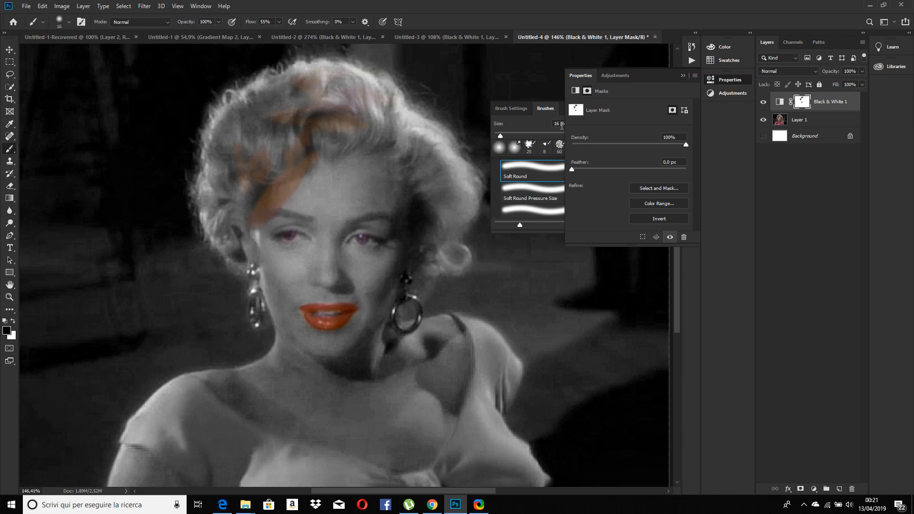
Set the brush size to 26 px and paint black on the mask over the front and crown of the hair
{"action": "left_click", "coordinate": [550, 113]}
{"action": "left_click", "coordinate": [562, 123]}
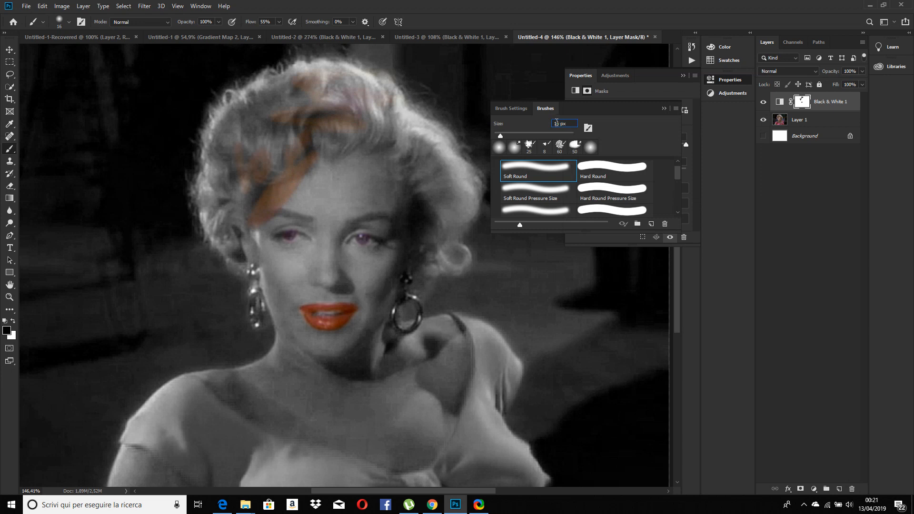
{"action": "key", "text": "BackSpace"}
{"action": "type", "text": "2"}
{"action": "mouse_move", "coordinate": [361, 110]}
{"action": "left_mouse_down"}
{"action": "mouse_move", "coordinate": [307, 115]}
{"action": "mouse_move", "coordinate": [332, 111]}
{"action": "mouse_move", "coordinate": [353, 130]}
{"action": "mouse_move", "coordinate": [309, 151]}
{"action": "mouse_move", "coordinate": [344, 132]}
{"action": "mouse_move", "coordinate": [248, 149]}
{"action": "mouse_move", "coordinate": [270, 111]}
{"action": "mouse_move", "coordinate": [280, 122]}
{"action": "mouse_move", "coordinate": [269, 133]}
{"action": "mouse_move", "coordinate": [301, 141]}
{"action": "mouse_move", "coordinate": [281, 172]}
{"action": "mouse_move", "coordinate": [283, 127]}
{"action": "mouse_move", "coordinate": [350, 125]}
{"action": "left_mouse_up"}
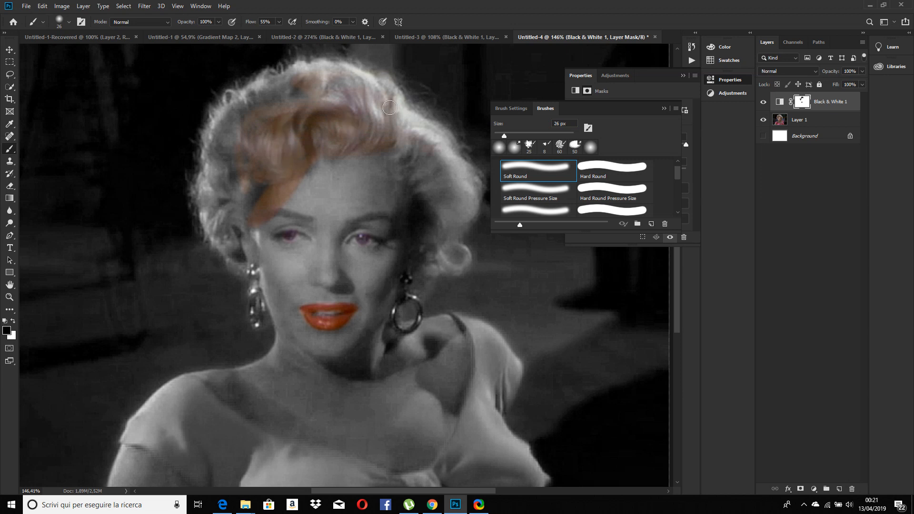
{"action": "mouse_move", "coordinate": [247, 103]}
{"action": "left_mouse_down"}
{"action": "mouse_move", "coordinate": [223, 144]}
{"action": "mouse_move", "coordinate": [261, 95]}
{"action": "mouse_move", "coordinate": [299, 89]}
{"action": "left_mouse_up"}
Set the brush size to 36 px and paint the remaining hair on both sides of the face black on the mask
{"action": "left_click_drag", "start_coordinate": [560, 124], "coordinate": [553, 123]}
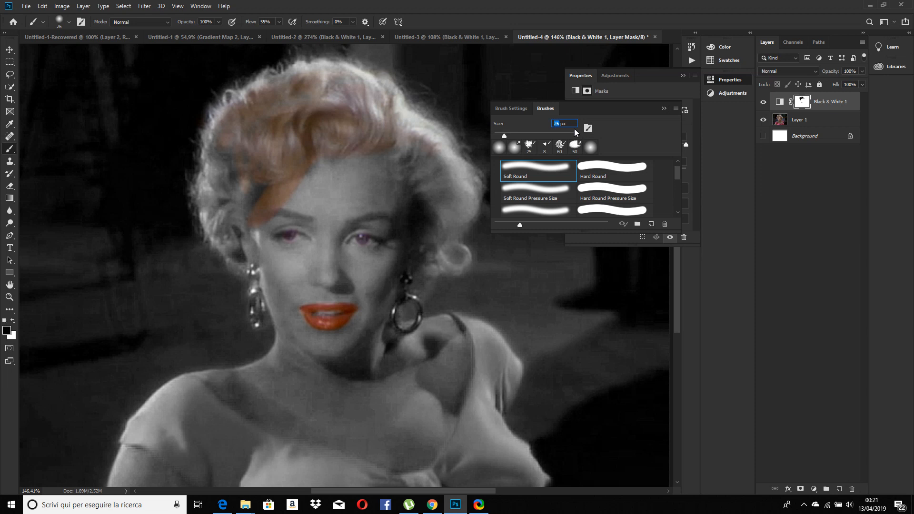
{"action": "type", "text": "36"}
{"action": "mouse_move", "coordinate": [418, 111]}
{"action": "left_mouse_down"}
{"action": "mouse_move", "coordinate": [430, 165]}
{"action": "mouse_move", "coordinate": [425, 189]}
{"action": "mouse_move", "coordinate": [407, 172]}
{"action": "mouse_move", "coordinate": [463, 263]}
{"action": "mouse_move", "coordinate": [423, 286]}
{"action": "mouse_move", "coordinate": [425, 209]}
{"action": "mouse_move", "coordinate": [447, 213]}
{"action": "left_mouse_up"}
{"action": "mouse_move", "coordinate": [236, 176]}
{"action": "left_mouse_down"}
{"action": "mouse_move", "coordinate": [220, 192]}
{"action": "mouse_move", "coordinate": [210, 176]}
{"action": "left_mouse_up"}
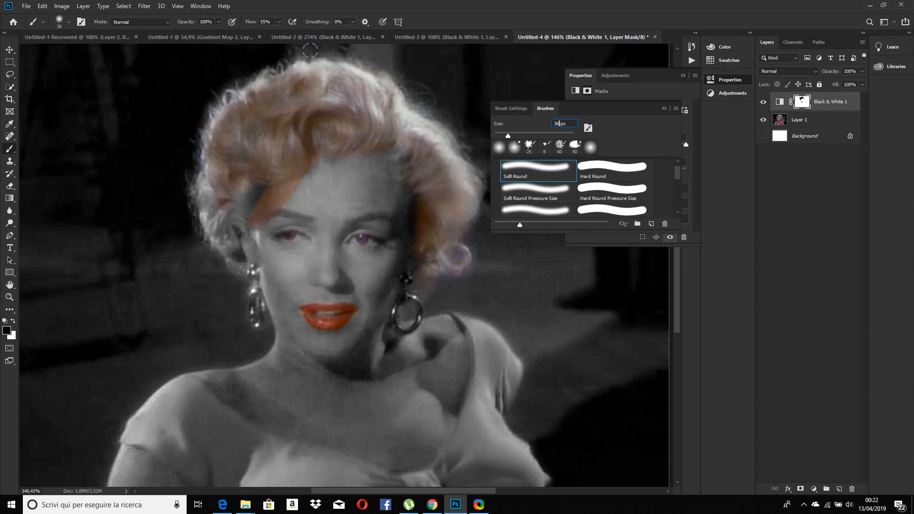
{"action": "mouse_move", "coordinate": [260, 188]}
{"action": "left_mouse_down"}
{"action": "mouse_move", "coordinate": [245, 195]}
{"action": "mouse_move", "coordinate": [250, 204]}
{"action": "left_mouse_up"}
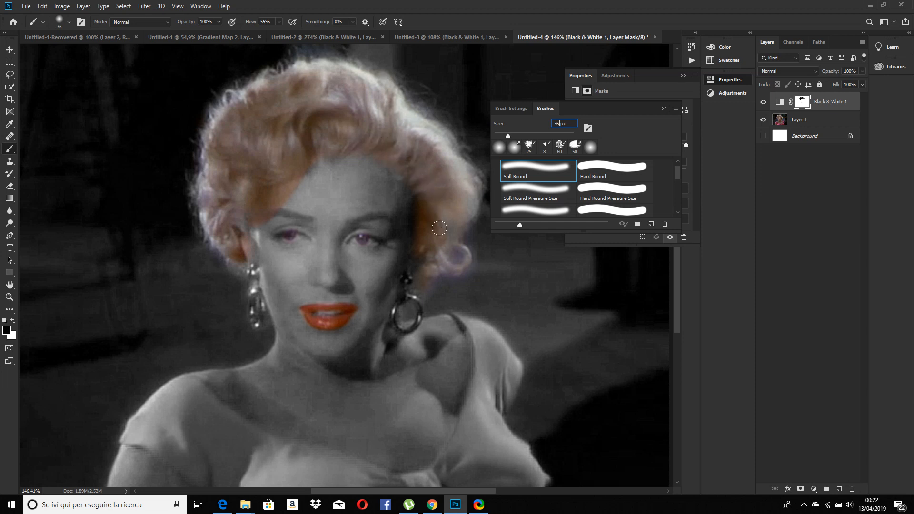
Compare the recoloured hair with the original photo by hiding and showing the Black & White adjustment
{"action": "left_click", "coordinate": [764, 105]}
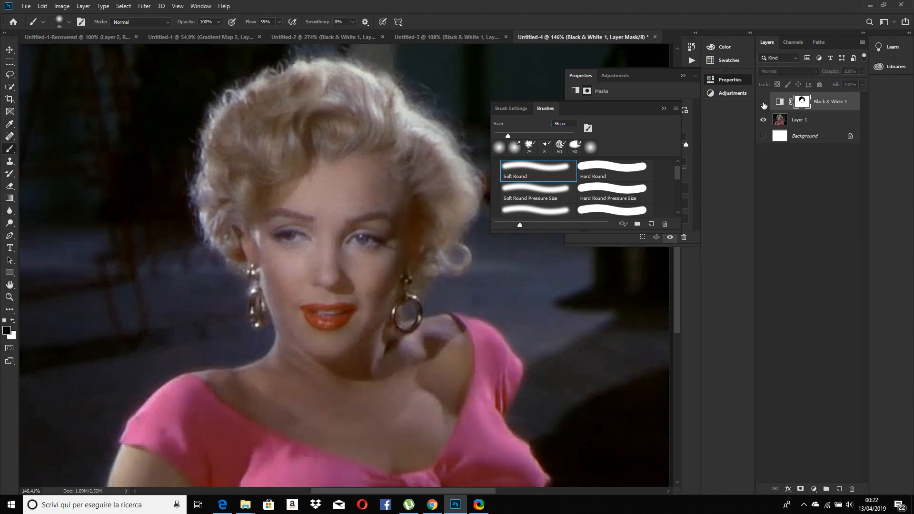
{"action": "left_click", "coordinate": [763, 104]}
{"action": "left_click", "coordinate": [763, 105]}
{"action": "left_click", "coordinate": [764, 103]}
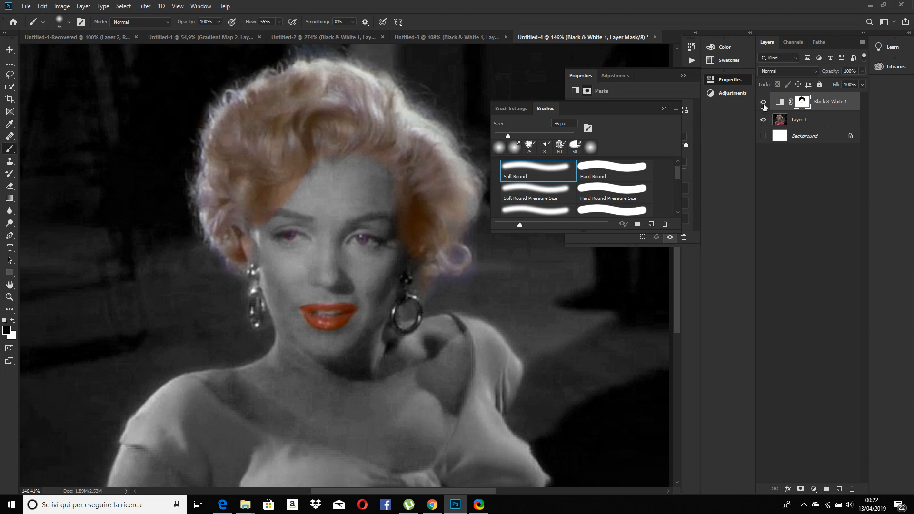
{"action": "left_click", "coordinate": [764, 103]}
{"action": "left_click", "coordinate": [763, 104]}
{"action": "left_click", "coordinate": [764, 104]}
{"action": "left_click", "coordinate": [763, 104]}
Paint black on the mask between the hair and the hoop earring, and check the result against the original photo
{"action": "left_click_drag", "start_coordinate": [414, 284], "coordinate": [400, 307]}
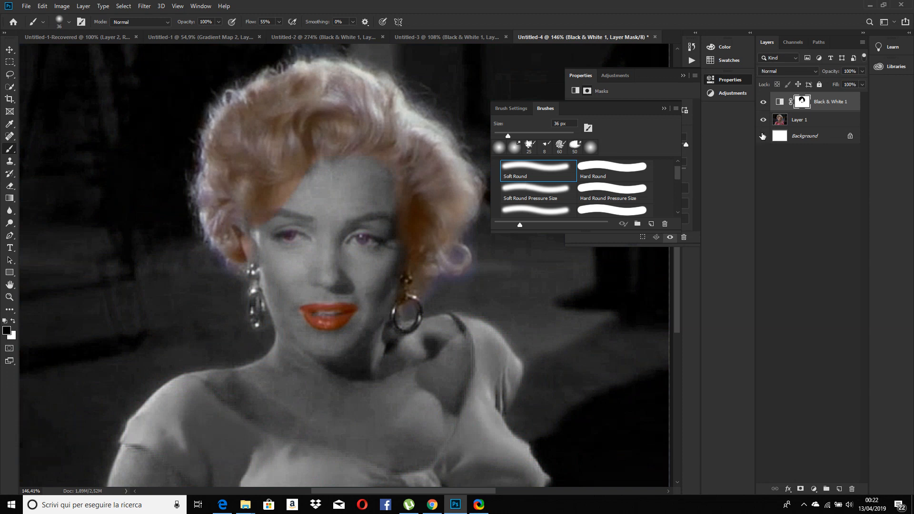
{"action": "left_click", "coordinate": [764, 102]}
{"action": "left_click", "coordinate": [763, 104]}
{"action": "left_click", "coordinate": [763, 103]}
{"action": "left_click", "coordinate": [763, 103]}
Examine the finished selective-colour portrait up close and as a whole, comparing it with the original colours
{"action": "scroll", "coordinate": [359, 250], "scroll_direction": "up", "scroll_amount": 1}
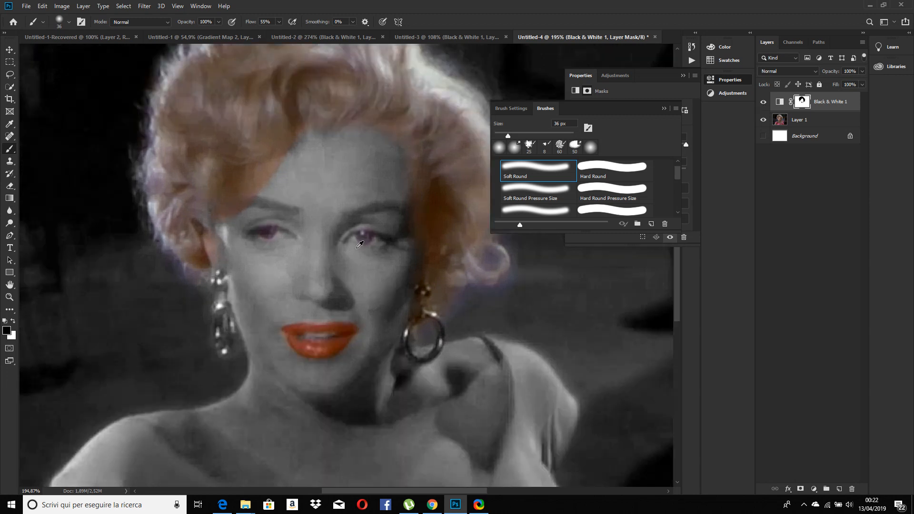
{"action": "scroll", "coordinate": [359, 267], "scroll_direction": "down", "scroll_amount": 3}
{"action": "scroll", "coordinate": [352, 270], "scroll_direction": "up", "scroll_amount": 2}
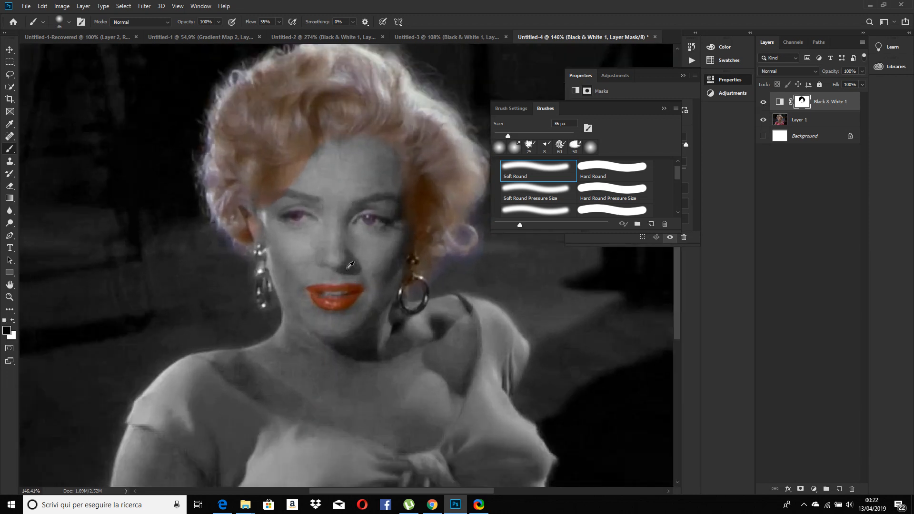
{"action": "scroll", "coordinate": [330, 184], "scroll_direction": "down", "scroll_amount": 1}
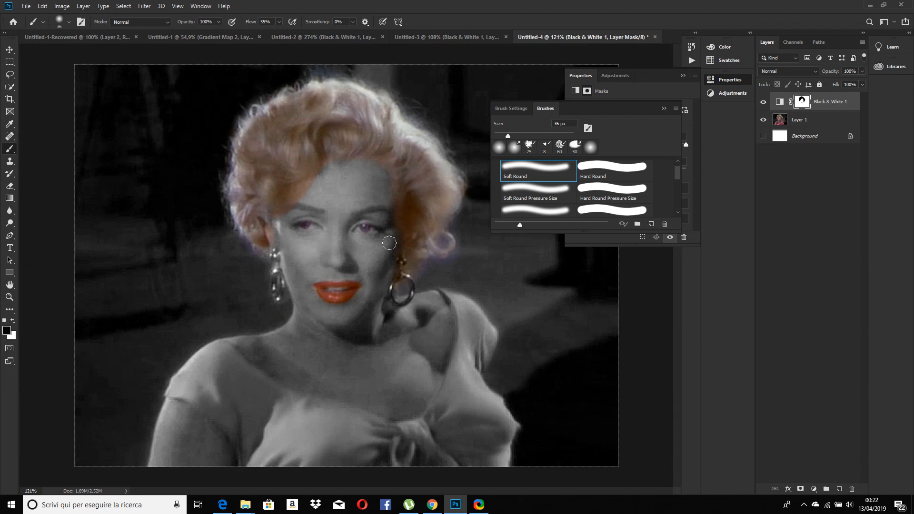
{"action": "scroll", "coordinate": [354, 262], "scroll_direction": "up", "scroll_amount": 1}
{"action": "scroll", "coordinate": [358, 257], "scroll_direction": "down", "scroll_amount": 4}
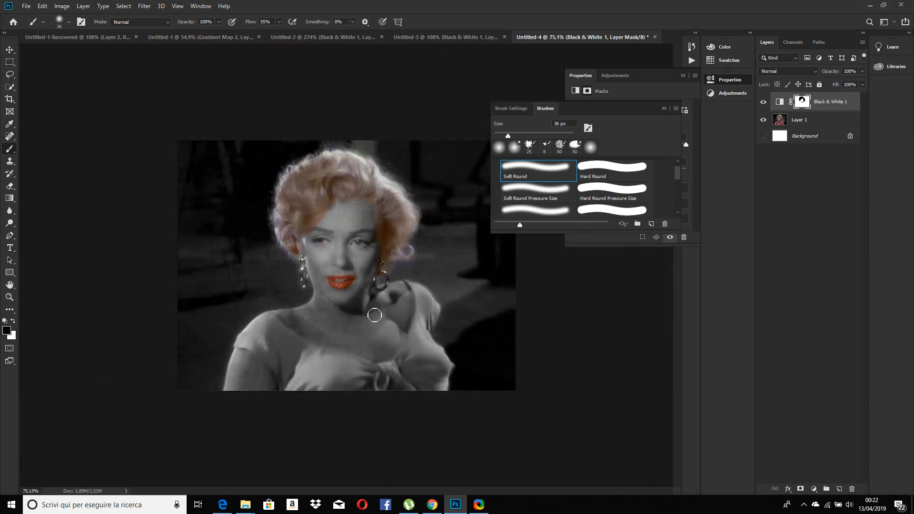
{"action": "left_click", "coordinate": [764, 103]}
{"action": "left_click", "coordinate": [763, 102]}
{"action": "scroll", "coordinate": [452, 290], "scroll_direction": "up", "scroll_amount": 2}
{"action": "scroll", "coordinate": [379, 265], "scroll_direction": "down", "scroll_amount": 1}
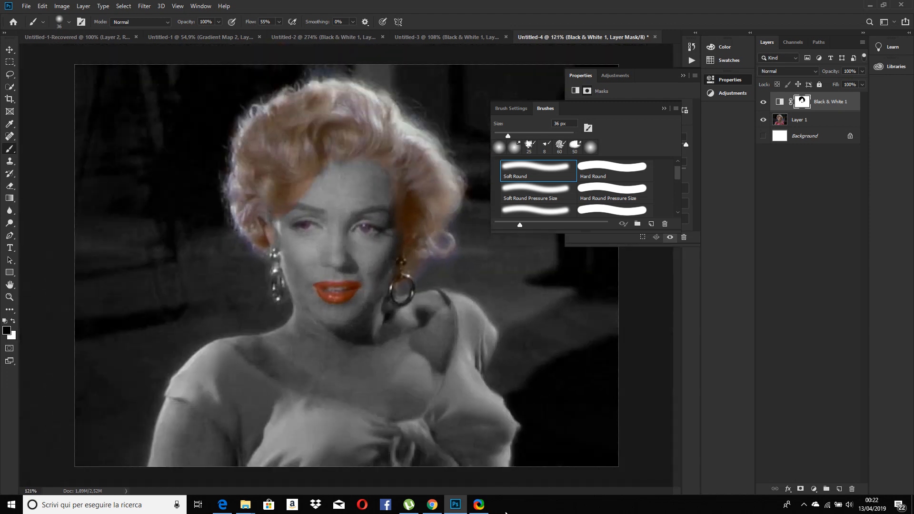
{"action": "left_click", "coordinate": [486, 511]}
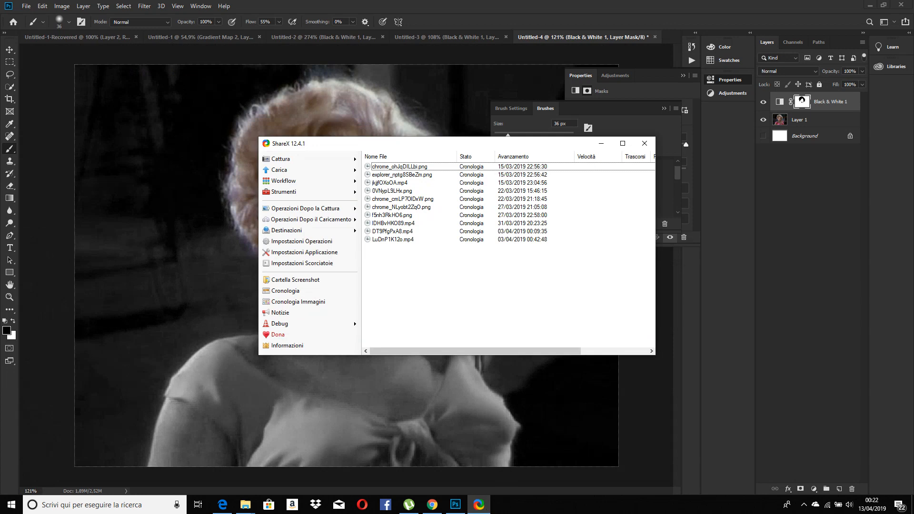